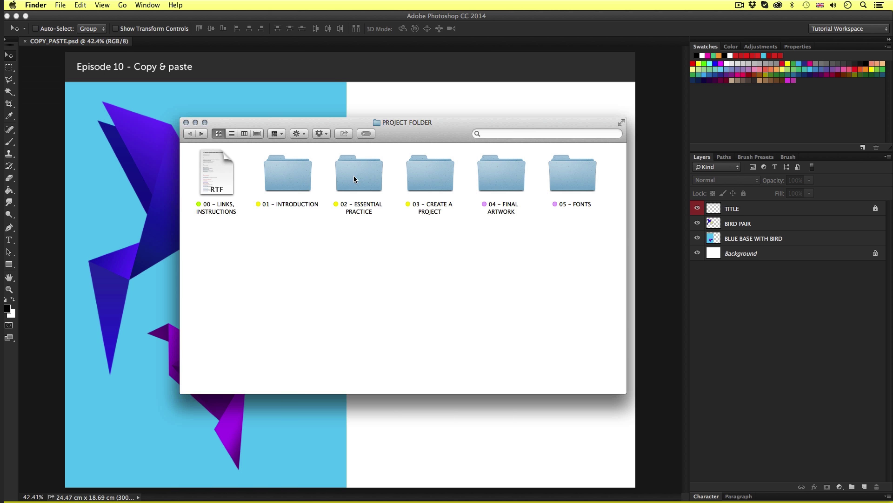
Open COPY_PASTE.psd from the 10 - COPY, PASTE folder inside 02 - ESSENTIAL PRACTICE
{"action": "left_click", "coordinate": [354, 175]}
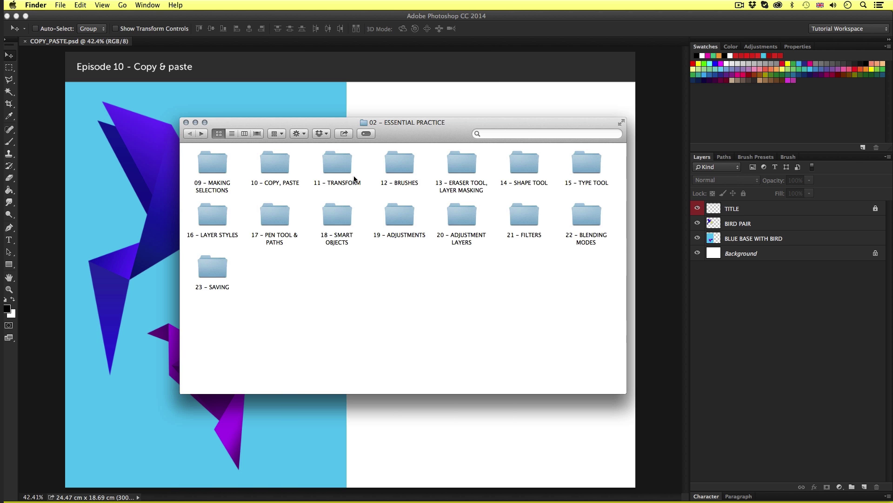
{"action": "double_click", "coordinate": [273, 159]}
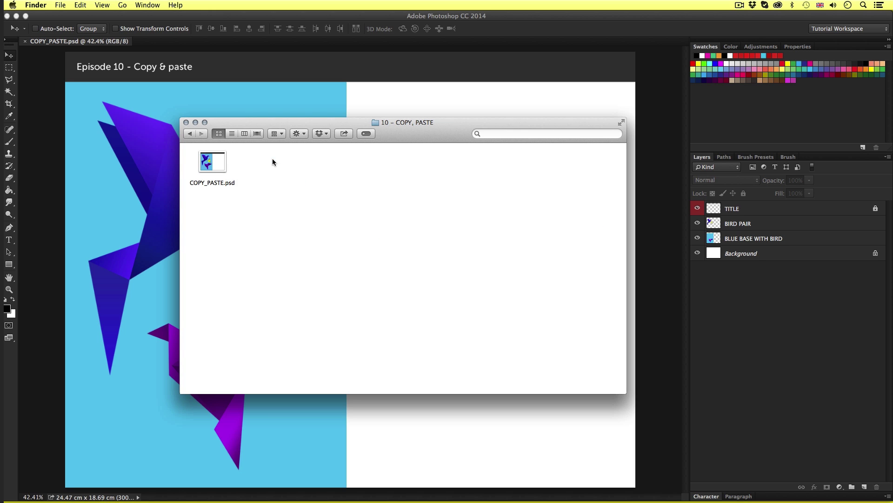
{"action": "double_click", "coordinate": [216, 163]}
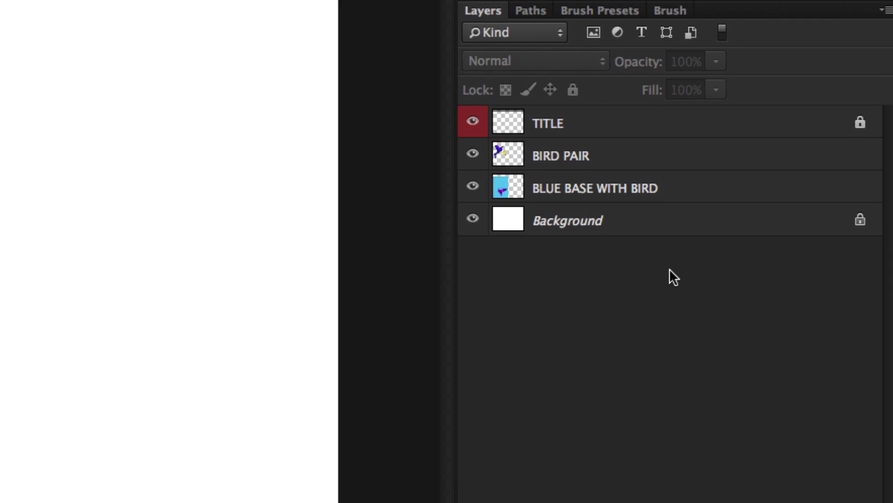
On the BLUE BASE WITH BIRD layer, draw a rectangular marquee selection around the purple bird
{"action": "left_click", "coordinate": [649, 166]}
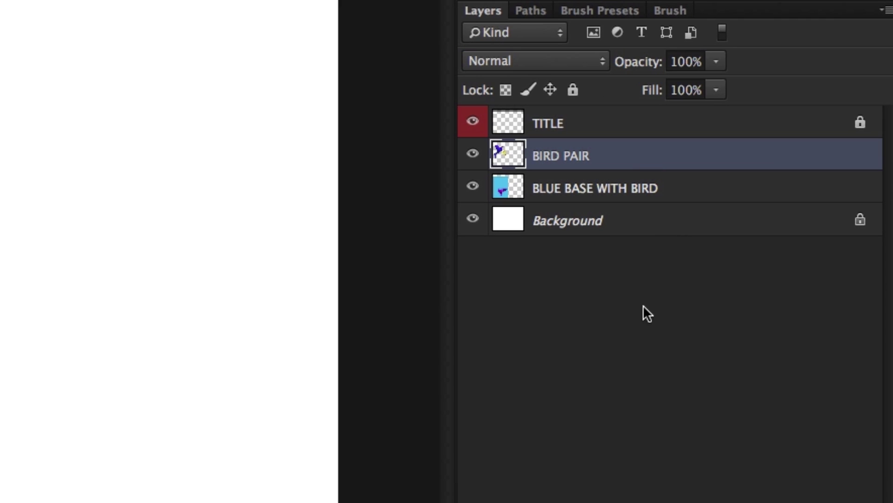
{"action": "left_click", "coordinate": [645, 195]}
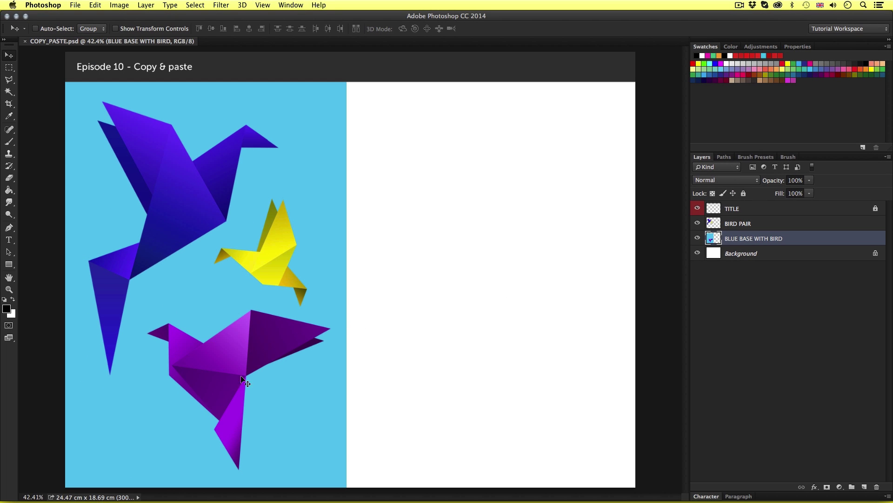
{"action": "left_click", "coordinate": [698, 237]}
{"action": "left_click", "coordinate": [697, 238]}
{"action": "left_click_drag", "start_coordinate": [10, 68], "coordinate": [38, 69]}
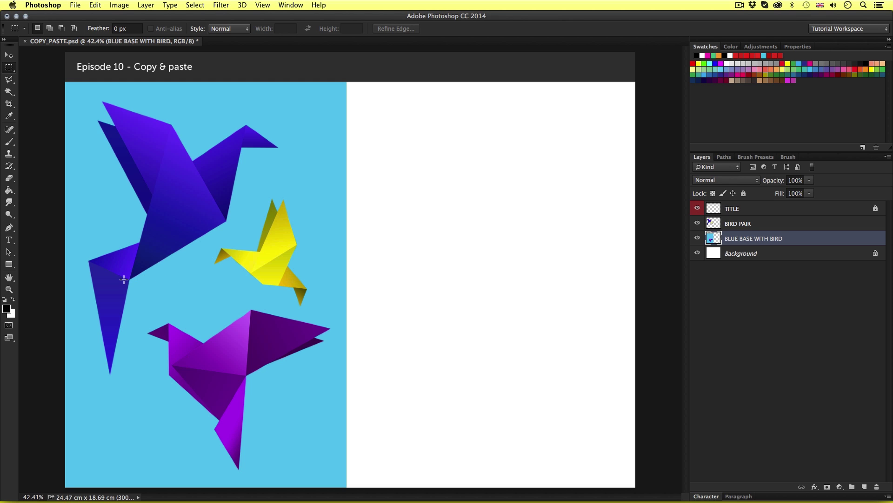
{"action": "left_click_drag", "start_coordinate": [120, 271], "coordinate": [341, 479]}
Copy the marqueed purple bird with its surrounding blue area
{"action": "left_click", "coordinate": [95, 5]}
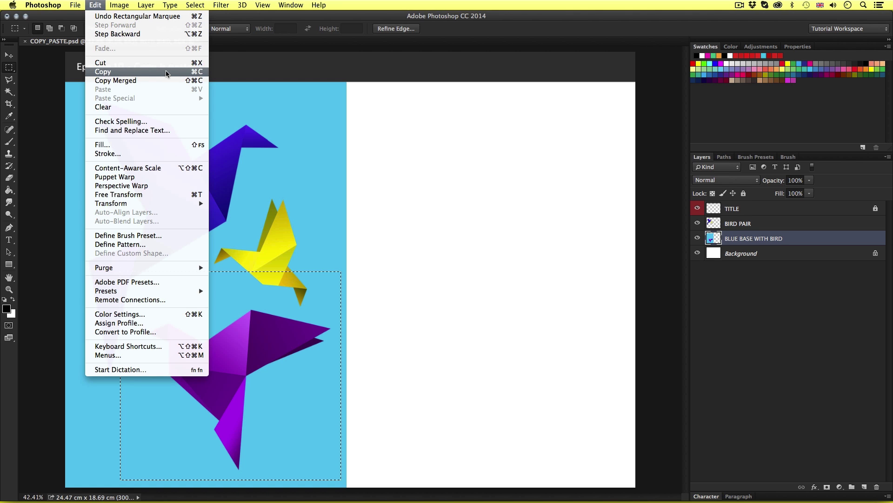
{"action": "left_click", "coordinate": [336, 188]}
{"action": "key", "text": "super+c"}
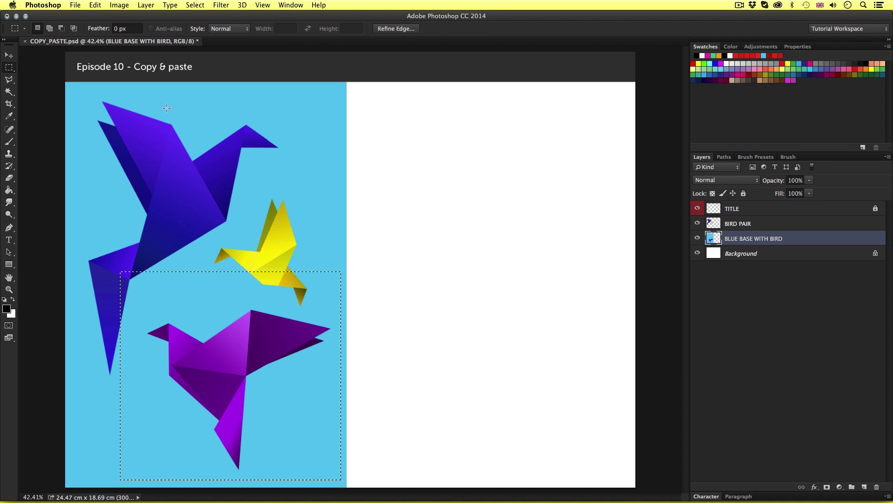
Paste the copied rectangular area as a new layer and move it to the upper part of the canvas's white half
{"action": "left_click", "coordinate": [94, 5]}
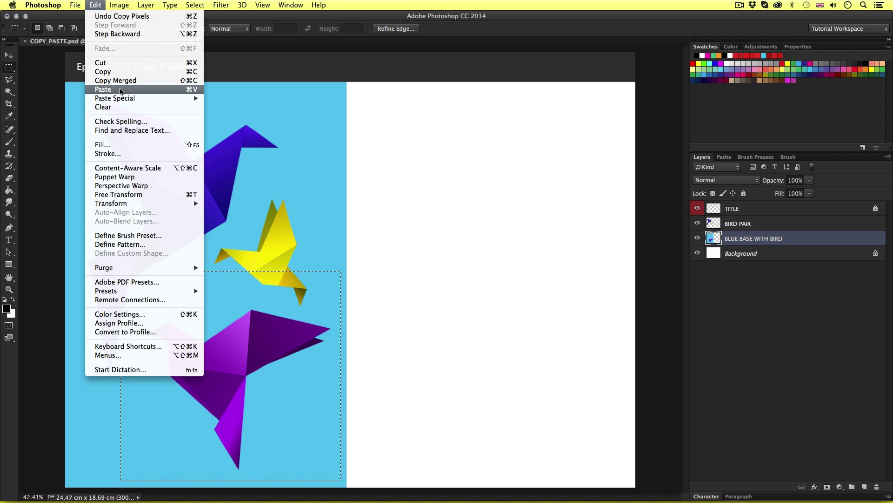
{"action": "left_click", "coordinate": [311, 275]}
{"action": "key", "text": "super+c"}
{"action": "key", "text": "super+v"}
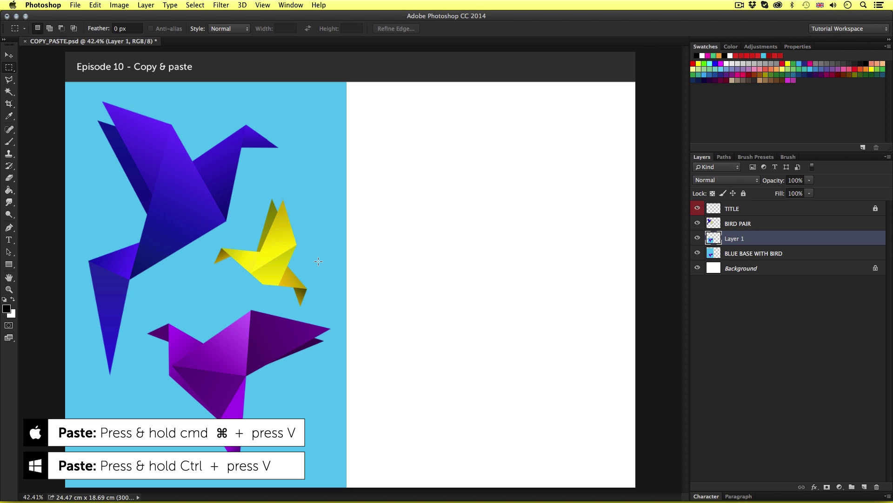
{"action": "key", "text": "v"}
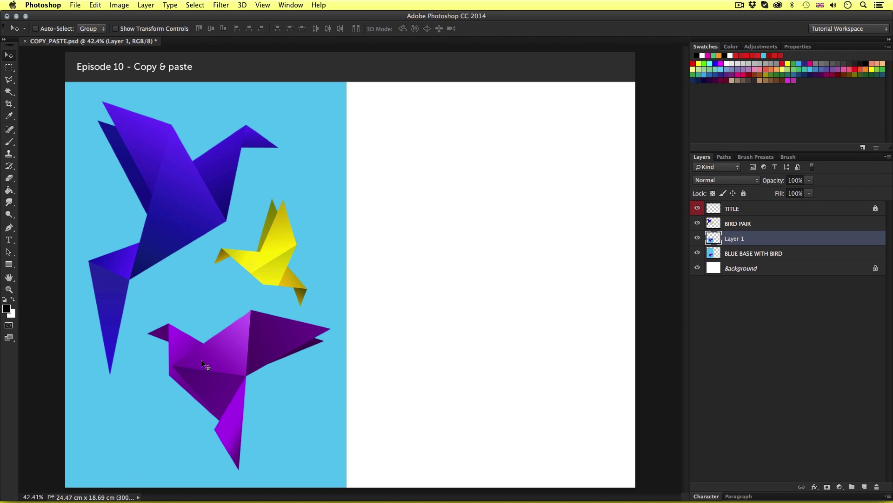
{"action": "left_click_drag", "start_coordinate": [206, 366], "coordinate": [462, 187]}
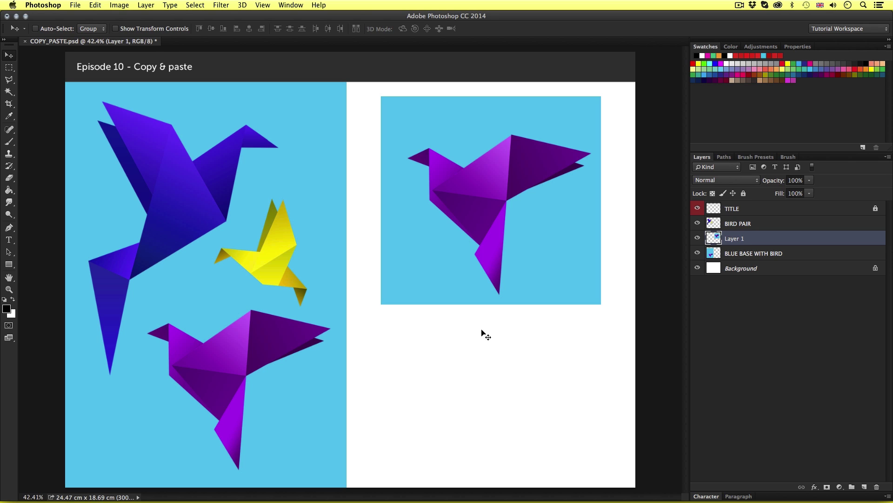
Select the BIRD PAIR layer and move its birds slightly upward
{"action": "left_click", "coordinate": [757, 225]}
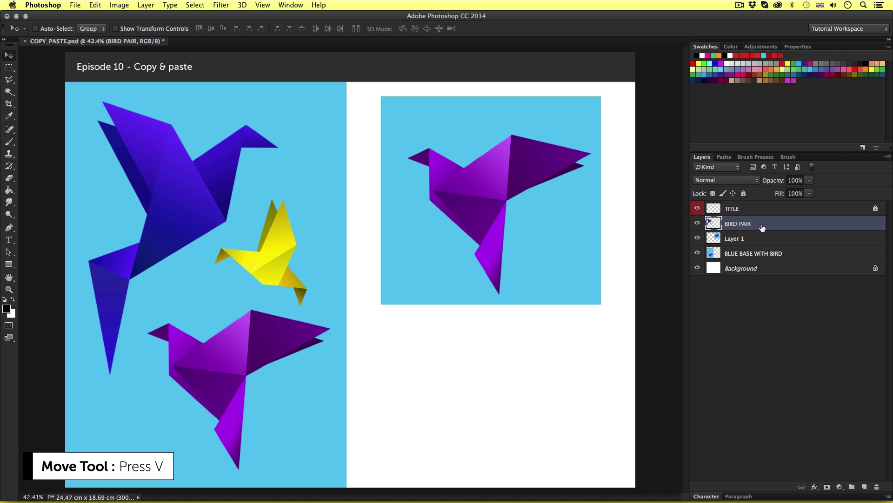
{"action": "mouse_move", "coordinate": [249, 235]}
{"action": "left_mouse_down"}
{"action": "mouse_move", "coordinate": [347, 265]}
{"action": "mouse_move", "coordinate": [281, 206]}
{"action": "mouse_move", "coordinate": [334, 312]}
{"action": "mouse_move", "coordinate": [388, 223]}
{"action": "mouse_move", "coordinate": [337, 288]}
{"action": "mouse_move", "coordinate": [522, 288]}
{"action": "mouse_move", "coordinate": [402, 226]}
{"action": "mouse_move", "coordinate": [290, 291]}
{"action": "mouse_move", "coordinate": [454, 312]}
{"action": "mouse_move", "coordinate": [383, 212]}
{"action": "mouse_move", "coordinate": [298, 275]}
{"action": "mouse_move", "coordinate": [405, 298]}
{"action": "mouse_move", "coordinate": [373, 242]}
{"action": "mouse_move", "coordinate": [236, 219]}
{"action": "mouse_move", "coordinate": [250, 228]}
{"action": "left_mouse_up"}
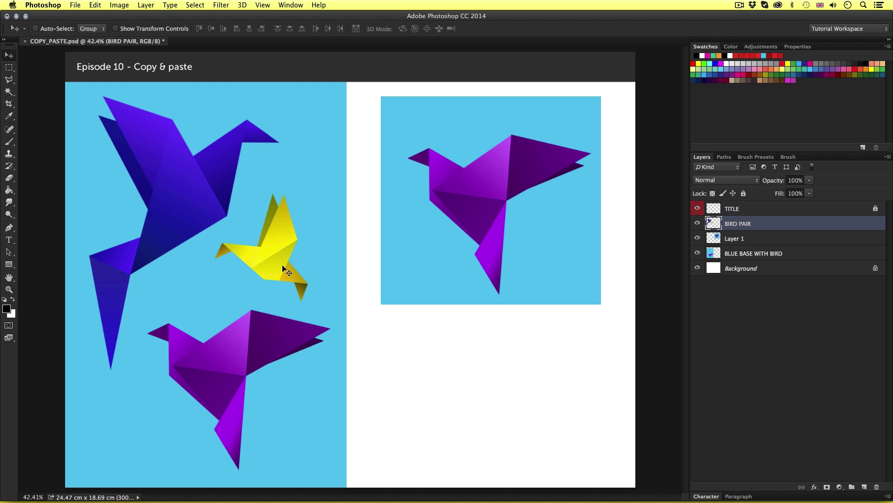
Draw a loose Polygonal Lasso selection around the yellow bird without including the blue bird
{"action": "left_click", "coordinate": [9, 80]}
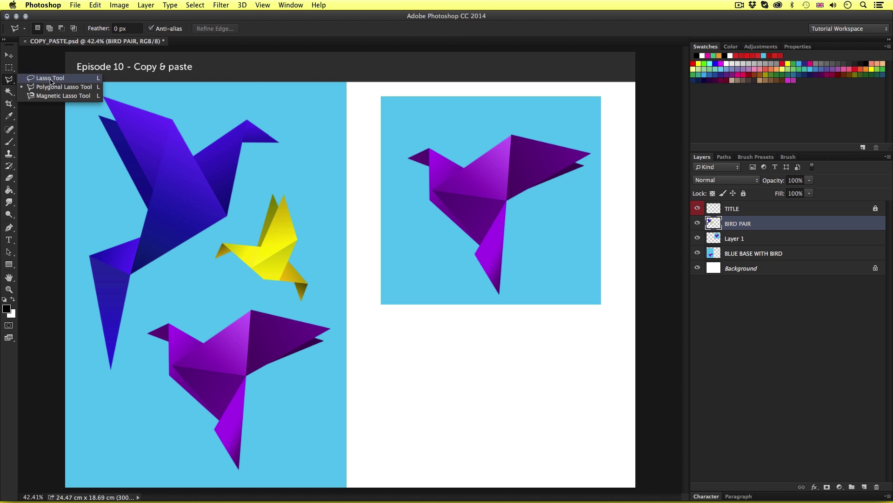
{"action": "left_click", "coordinate": [60, 87]}
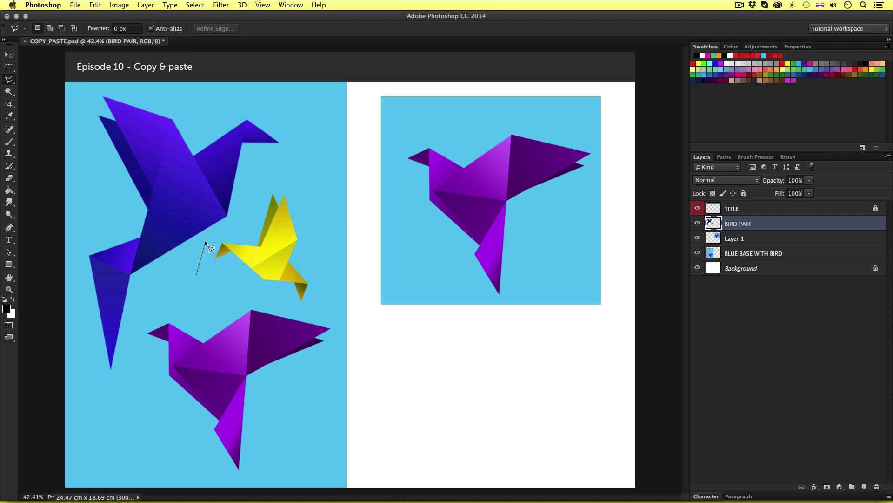
{"action": "left_click", "coordinate": [300, 166]}
{"action": "left_click", "coordinate": [336, 188]}
{"action": "left_click", "coordinate": [356, 254]}
{"action": "left_click", "coordinate": [348, 304]}
{"action": "left_click", "coordinate": [317, 319]}
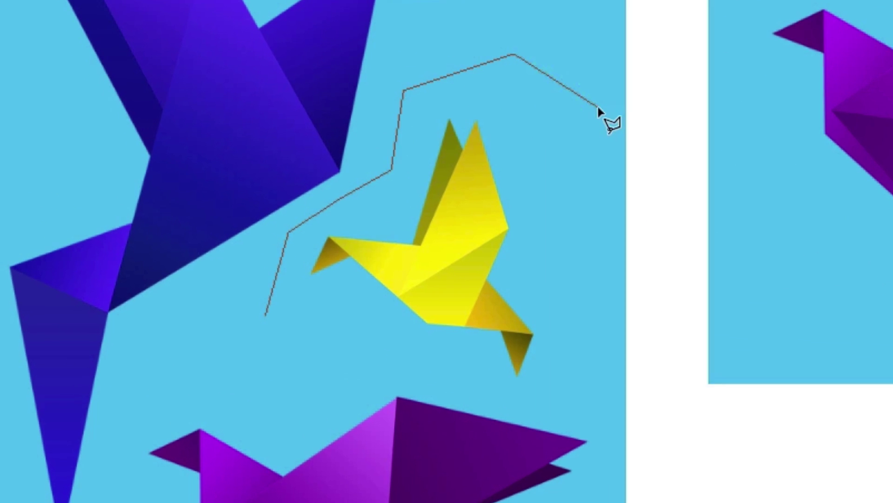
{"action": "left_click", "coordinate": [438, 422]}
{"action": "left_click", "coordinate": [400, 405]}
{"action": "left_click", "coordinate": [303, 359]}
{"action": "left_click", "coordinate": [267, 315]}
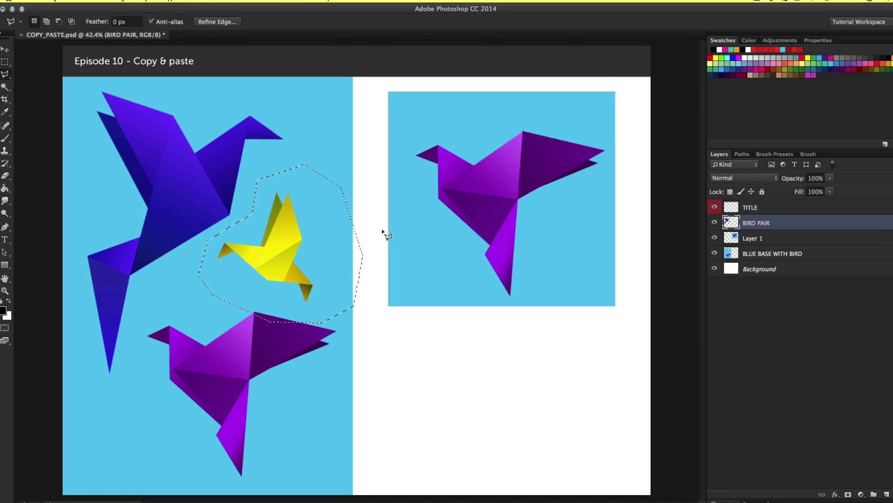
Copy the yellow bird from the BIRD PAIR layer, paste it as a new layer and move it to the lower white area
{"action": "left_click", "coordinate": [715, 222]}
{"action": "left_click", "coordinate": [714, 223]}
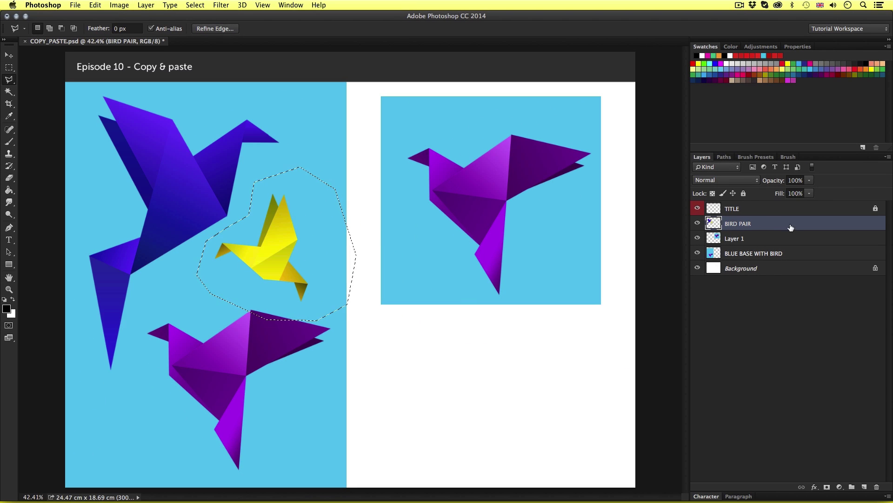
{"action": "key", "text": "super+c"}
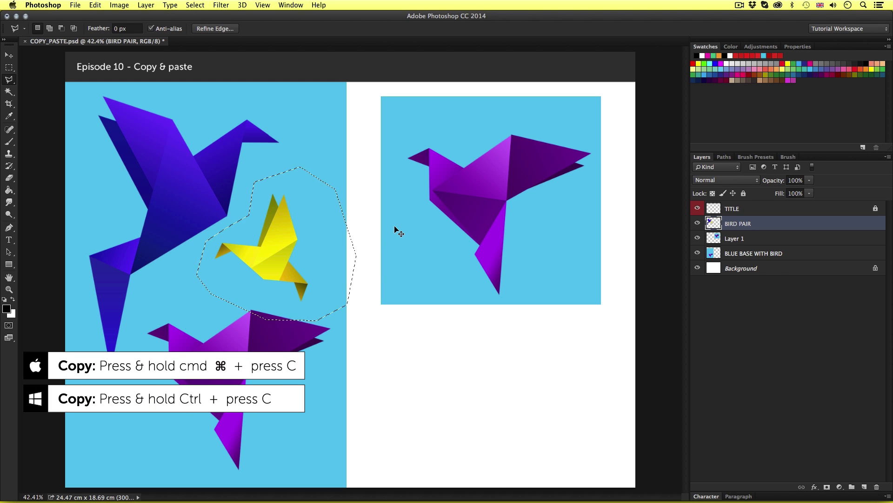
{"action": "key", "text": "super+v"}
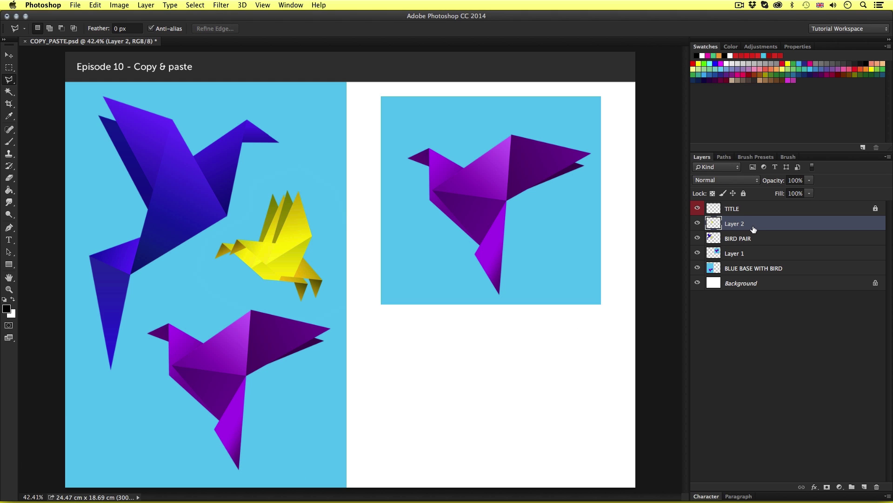
{"action": "key", "text": "v"}
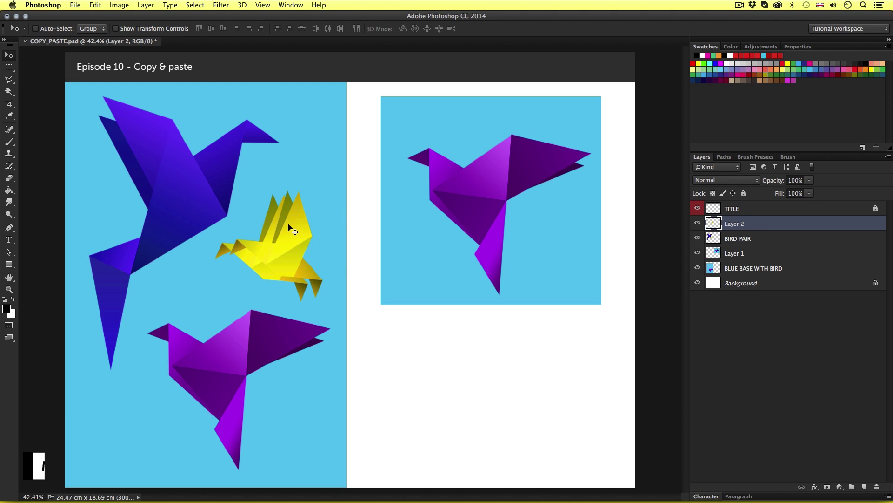
{"action": "left_click_drag", "start_coordinate": [270, 225], "coordinate": [426, 372]}
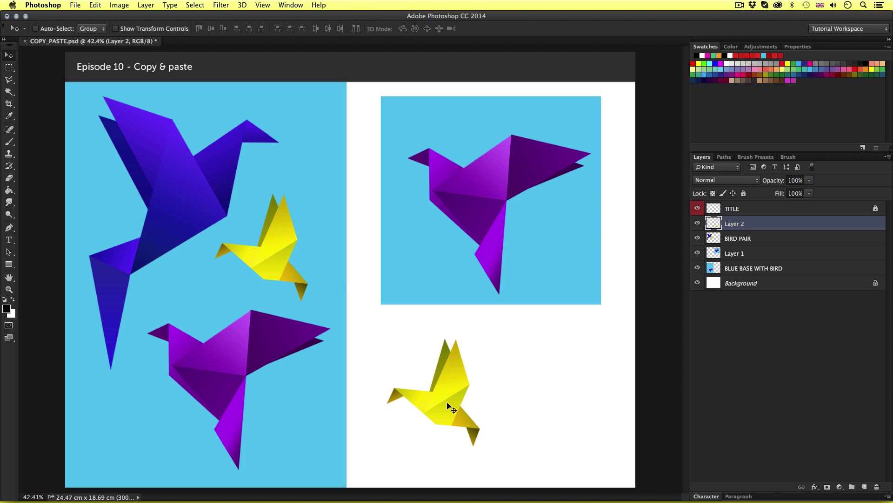
{"action": "mouse_move", "coordinate": [454, 388]}
{"action": "left_mouse_down"}
{"action": "mouse_move", "coordinate": [445, 389]}
{"action": "mouse_move", "coordinate": [455, 389]}
{"action": "left_mouse_up"}
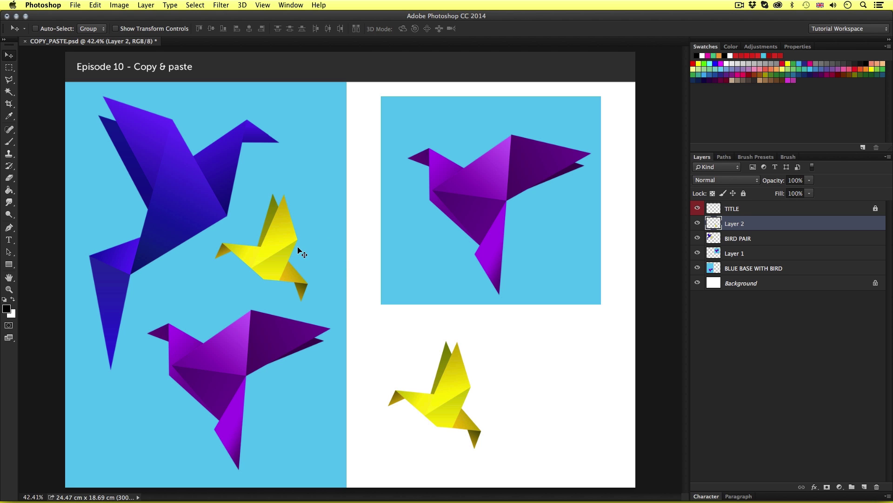
Trace the outline of the original purple bird precisely with the Polygonal Lasso to make a closed selection
{"action": "key", "text": "z"}
{"action": "left_click_drag", "start_coordinate": [207, 365], "coordinate": [361, 282]}
{"action": "key", "text": "l"}
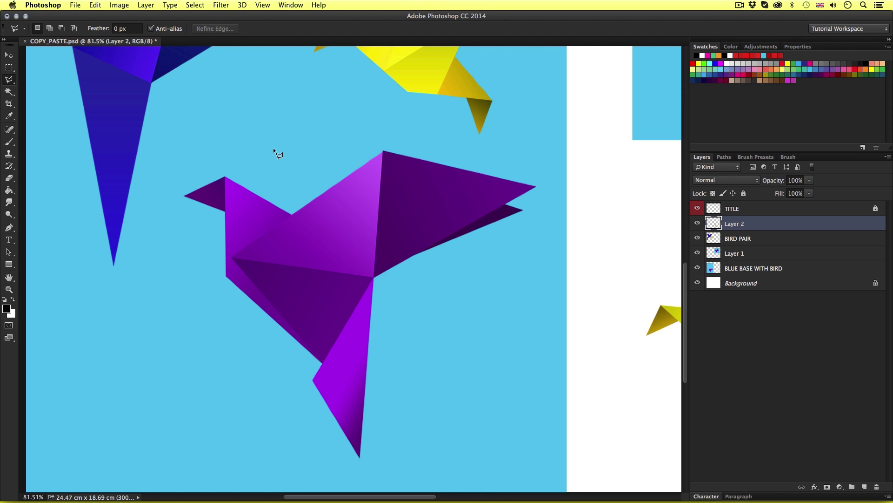
{"action": "left_click", "coordinate": [184, 196]}
{"action": "left_click", "coordinate": [226, 177]}
{"action": "left_click", "coordinate": [292, 215]}
{"action": "left_click", "coordinate": [384, 150]}
{"action": "left_click", "coordinate": [535, 187]}
{"action": "left_click", "coordinate": [505, 204]}
{"action": "left_click", "coordinate": [523, 209]}
{"action": "left_click", "coordinate": [411, 255]}
{"action": "left_click", "coordinate": [373, 278]}
{"action": "left_click", "coordinate": [360, 458]}
{"action": "left_click", "coordinate": [313, 380]}
{"action": "left_click", "coordinate": [322, 362]}
{"action": "left_click", "coordinate": [227, 275]}
{"action": "left_click", "coordinate": [225, 211]}
{"action": "left_click", "coordinate": [184, 195]}
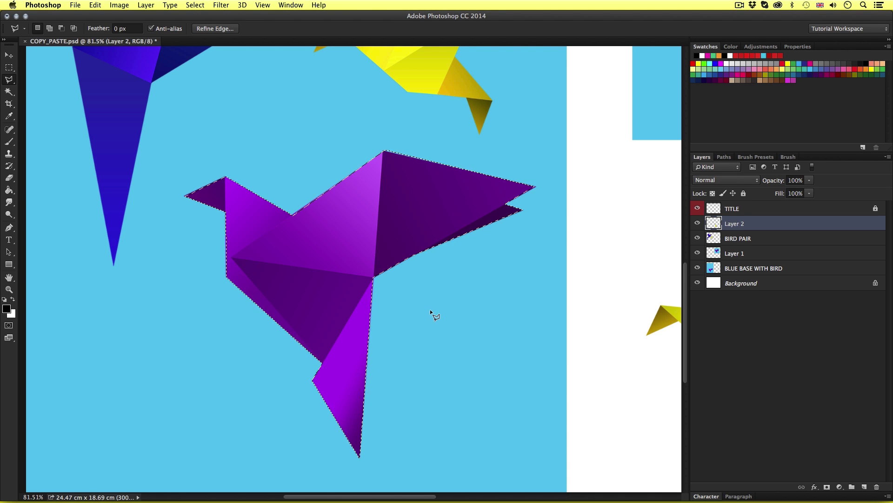
Copy the selected purple bird from the BLUE BASE WITH BIRD layer, paste it and move it to the lower white area beside the yellow copy
{"action": "scroll", "coordinate": [488, 283], "scroll_direction": "down", "scroll_amount": 1, "text": "alt"}
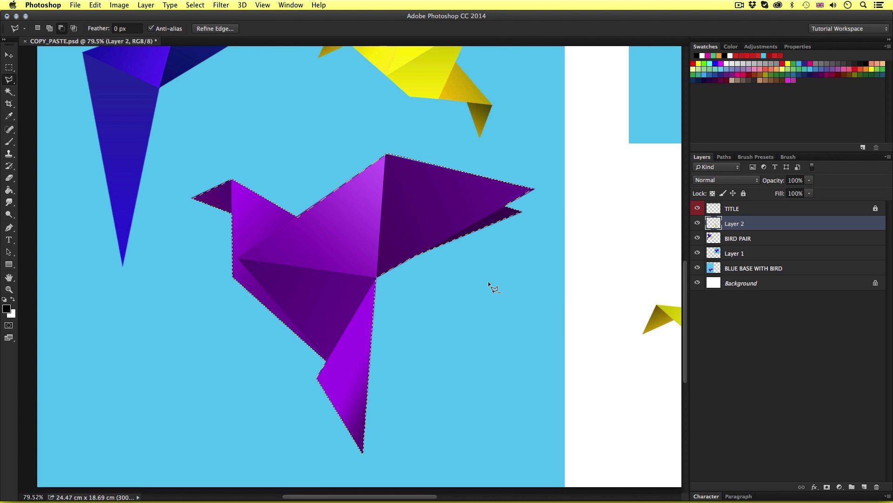
{"action": "scroll", "coordinate": [488, 281], "scroll_direction": "down", "scroll_amount": 3, "text": "alt"}
{"action": "mouse_move", "coordinate": [555, 177]}
{"action": "left_mouse_down"}
{"action": "mouse_move", "coordinate": [430, 244]}
{"action": "mouse_move", "coordinate": [426, 258]}
{"action": "left_mouse_up"}
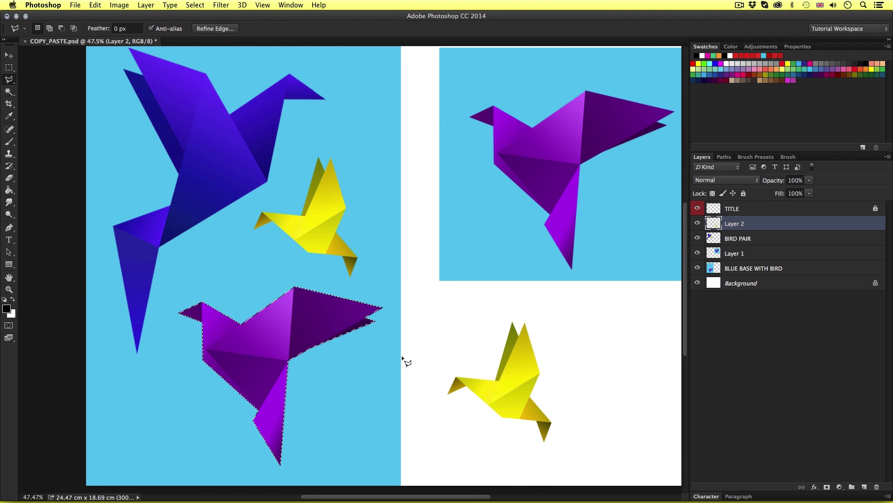
{"action": "scroll", "coordinate": [405, 362], "scroll_direction": "down", "scroll_amount": 1, "text": "alt"}
{"action": "left_click_drag", "start_coordinate": [440, 301], "coordinate": [403, 302]}
{"action": "key", "text": "super+shift+d"}
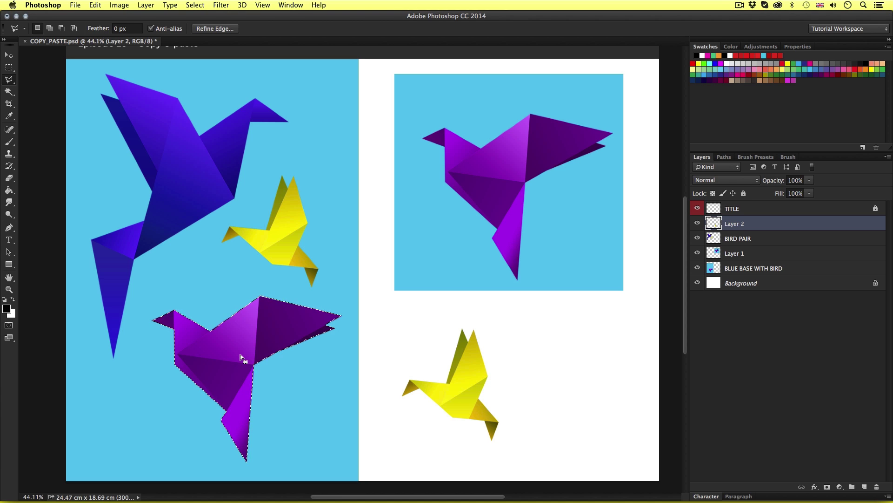
{"action": "left_click", "coordinate": [797, 268]}
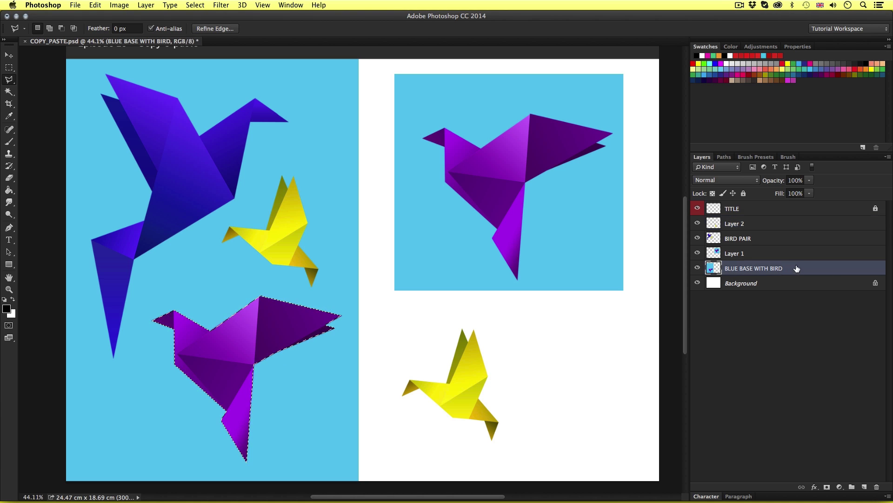
{"action": "key", "text": "super+c"}
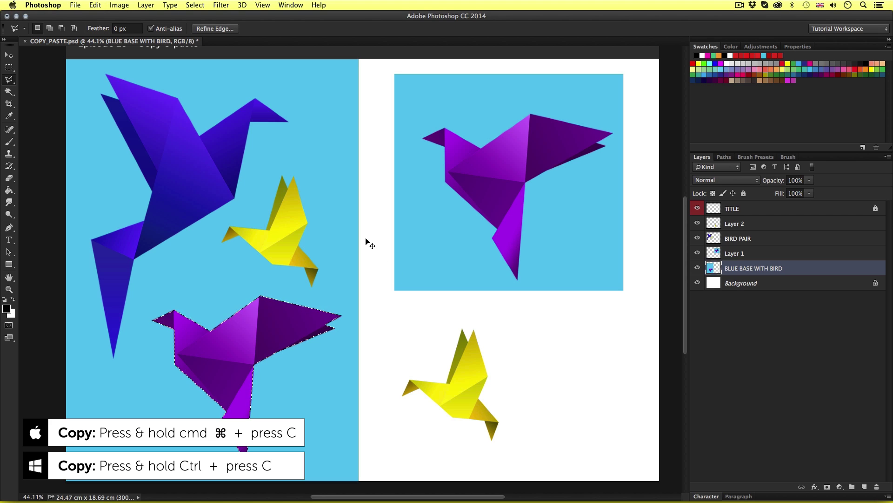
{"action": "key", "text": "super+v"}
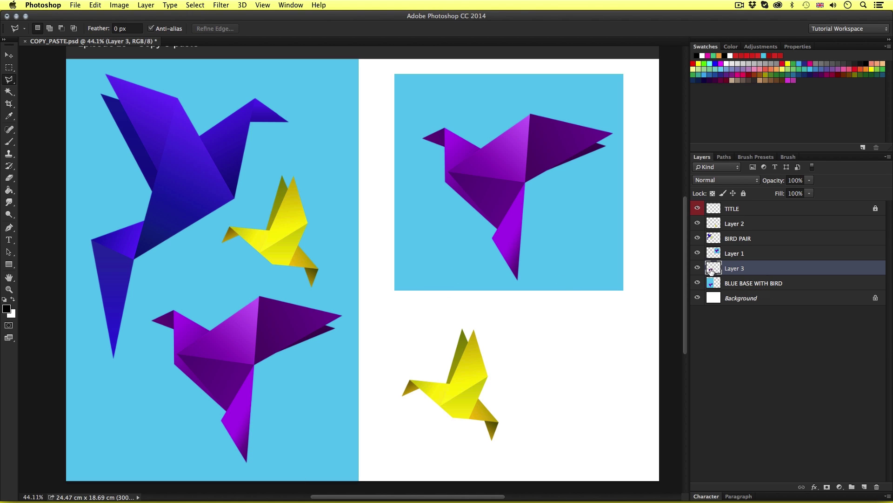
{"action": "key", "text": "v"}
{"action": "mouse_move", "coordinate": [223, 351]}
{"action": "left_mouse_down"}
{"action": "mouse_move", "coordinate": [237, 349]}
{"action": "mouse_move", "coordinate": [280, 309]}
{"action": "mouse_move", "coordinate": [227, 311]}
{"action": "mouse_move", "coordinate": [372, 366]}
{"action": "mouse_move", "coordinate": [542, 361]}
{"action": "mouse_move", "coordinate": [560, 351]}
{"action": "mouse_move", "coordinate": [532, 346]}
{"action": "left_mouse_up"}
Select Layer 2 on the canvas and move the yellow bird copy left, clear of the pasted purple bird
{"action": "right_click", "coordinate": [460, 384]}
{"action": "left_click", "coordinate": [473, 389]}
{"action": "left_click_drag", "start_coordinate": [481, 398], "coordinate": [461, 398]}
{"action": "key", "text": "super"}
{"action": "scroll", "coordinate": [461, 398], "scroll_direction": "up", "scroll_amount": 2}
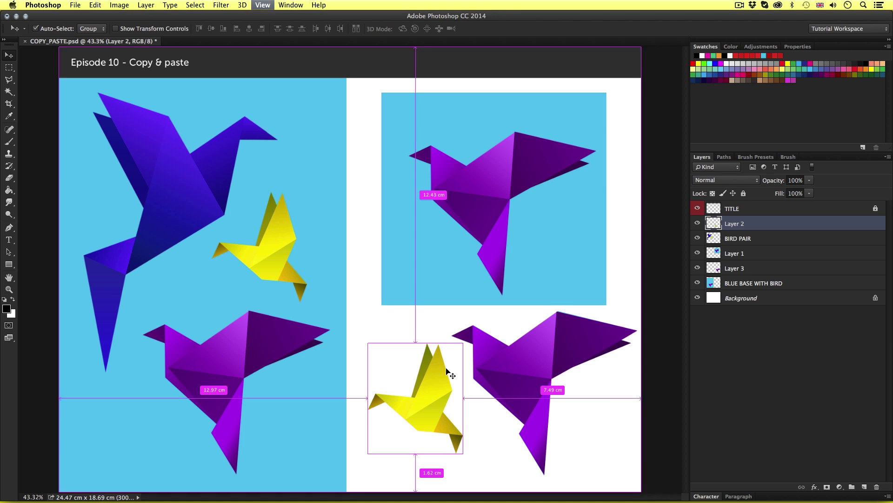
{"action": "scroll", "coordinate": [447, 371], "scroll_direction": "down", "scroll_amount": 1}
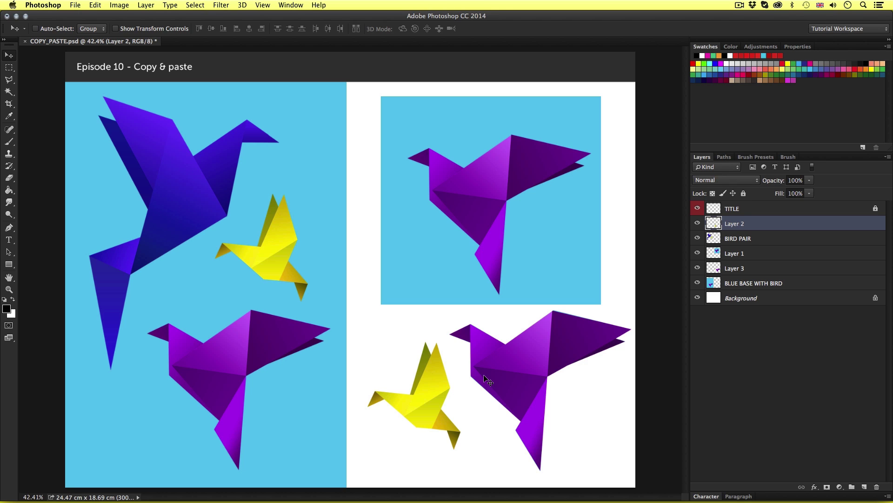
Create a new document with the International Paper preset, 21 x 29.7 cm at 300 ppi
{"action": "left_click", "coordinate": [76, 5]}
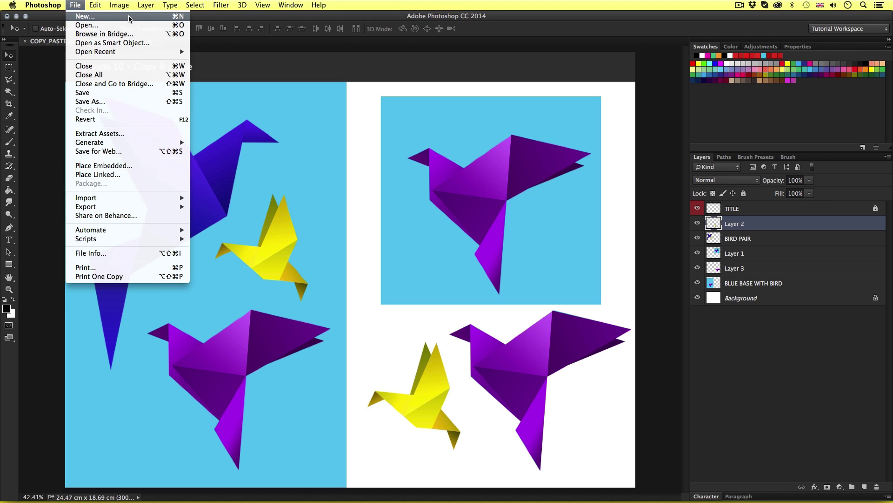
{"action": "left_click", "coordinate": [368, 195]}
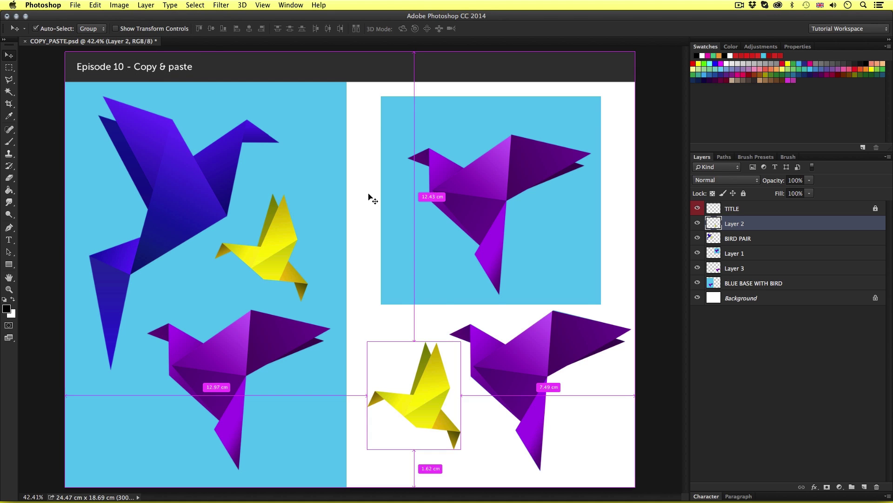
{"action": "key", "text": "super+n"}
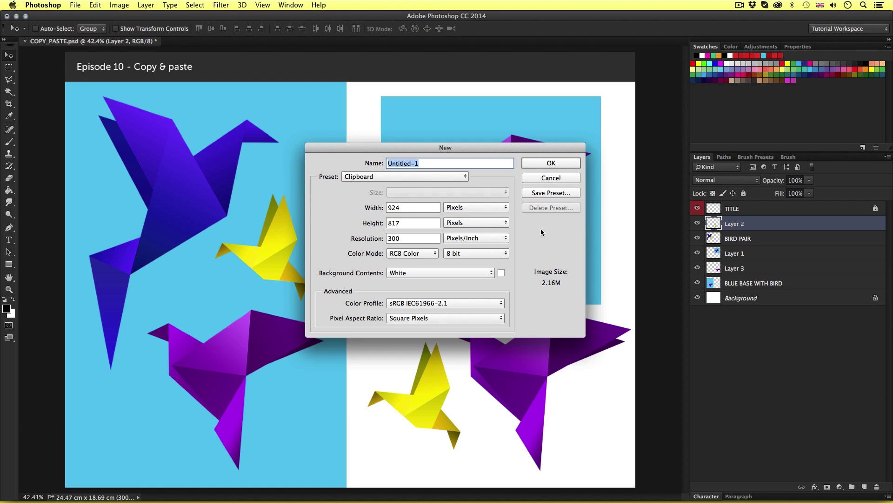
{"action": "left_click", "coordinate": [394, 176]}
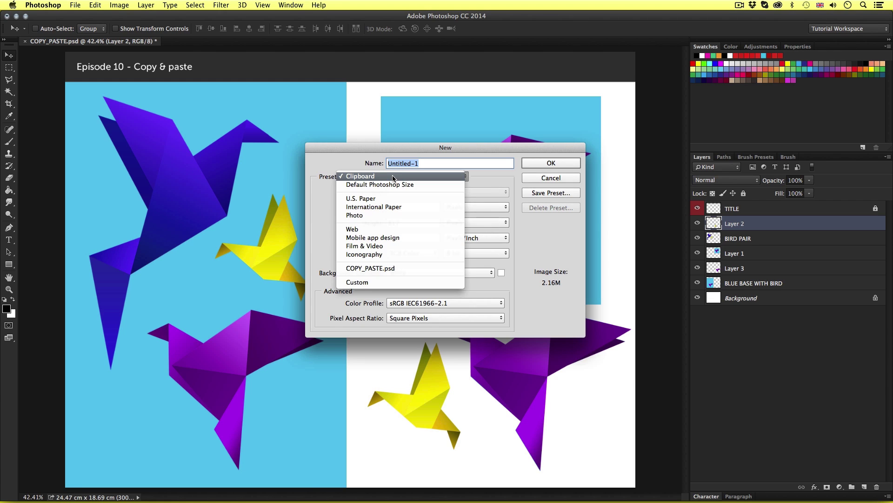
{"action": "left_click", "coordinate": [398, 208]}
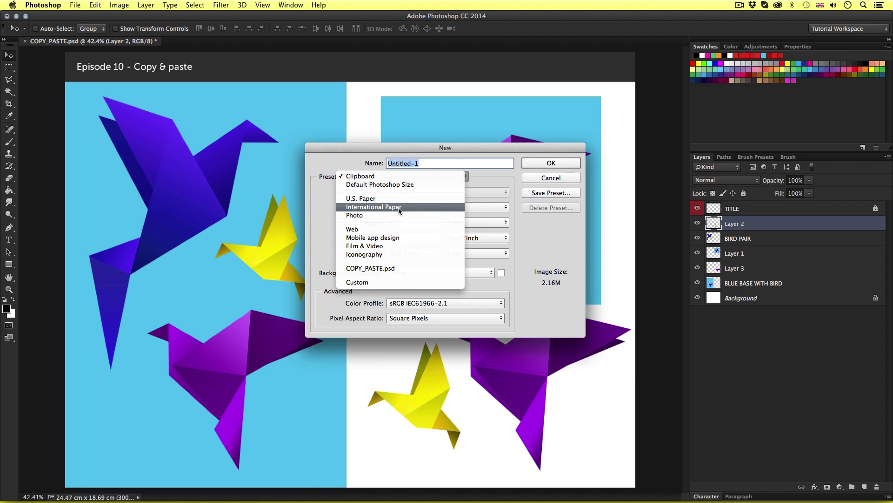
{"action": "left_click", "coordinate": [403, 192]}
{"action": "left_click", "coordinate": [403, 192]}
{"action": "left_click", "coordinate": [551, 163]}
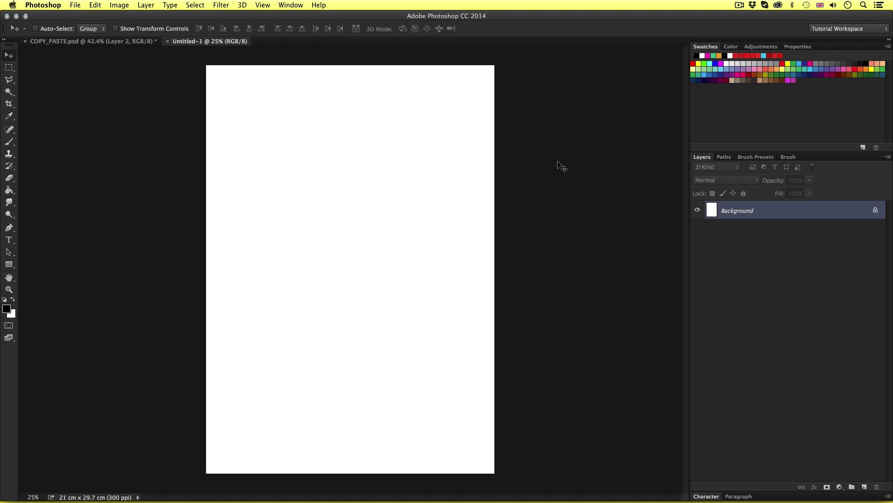
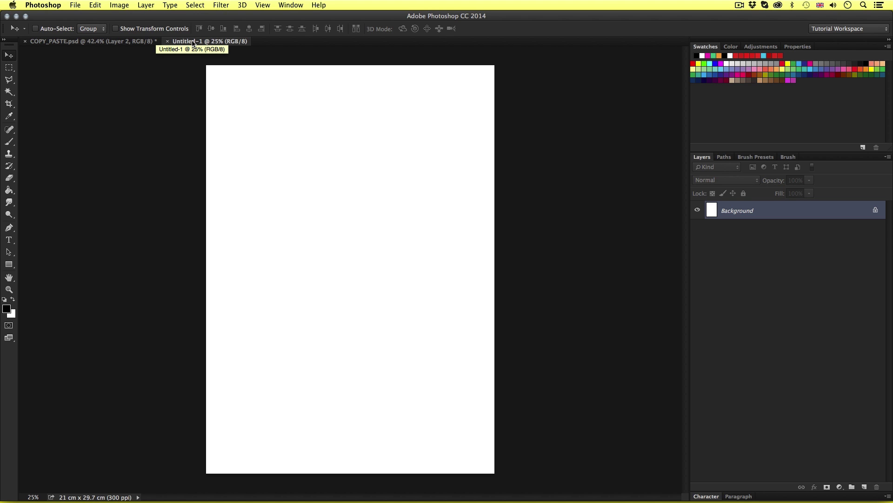
Return to COPY_PASTE.psd and draw a loose Polygonal Lasso selection around the large blue bird, excluding the yellow and purple birds
{"action": "left_click", "coordinate": [100, 42]}
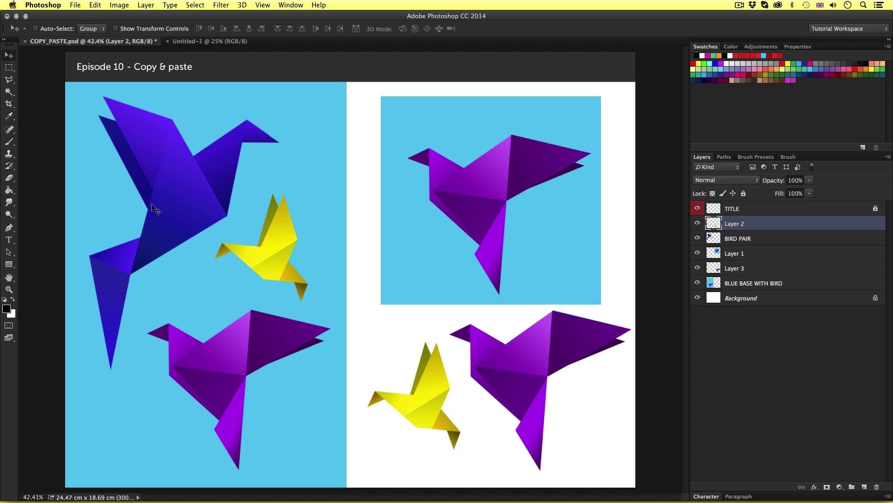
{"action": "key", "text": "l"}
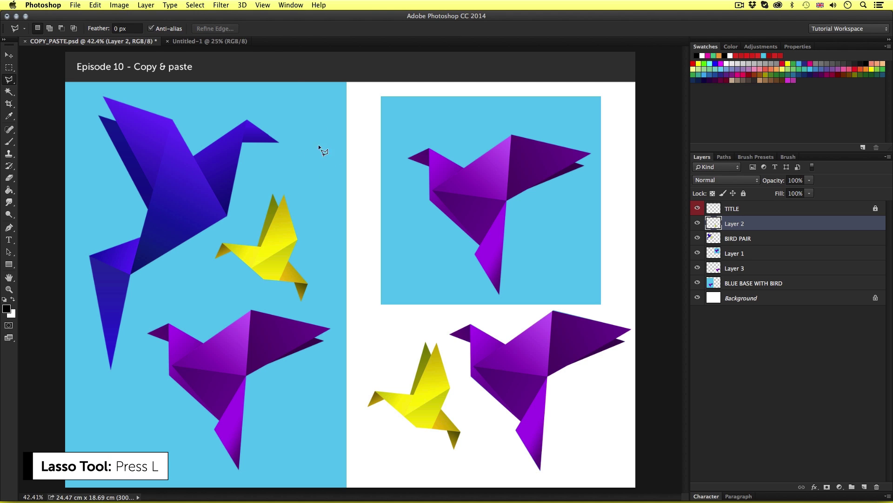
{"action": "left_click", "coordinate": [121, 91]}
{"action": "left_click", "coordinate": [274, 94]}
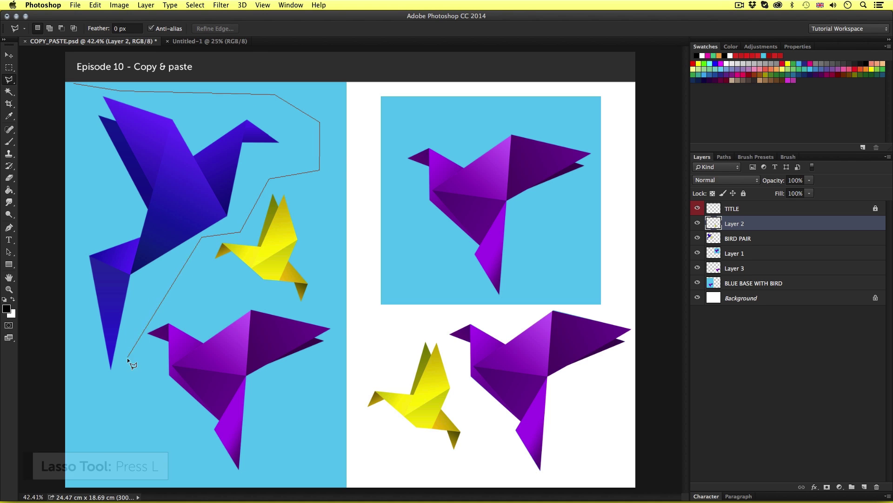
{"action": "double_click", "coordinate": [80, 134]}
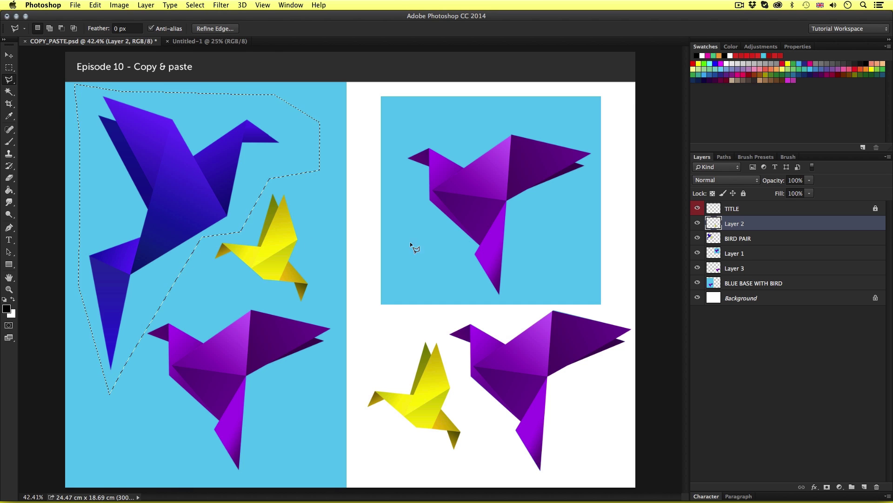
Copy the selected blue bird from the BIRD PAIR layer, paste it into Untitled-1 and move it to the page's lower-left area
{"action": "left_click", "coordinate": [756, 242]}
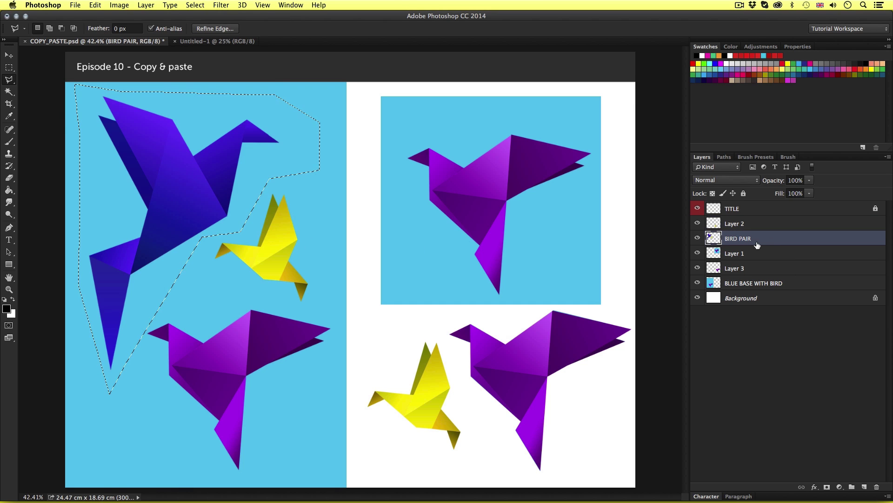
{"action": "left_click", "coordinate": [697, 238]}
{"action": "left_click", "coordinate": [698, 238]}
{"action": "left_click", "coordinate": [208, 41]}
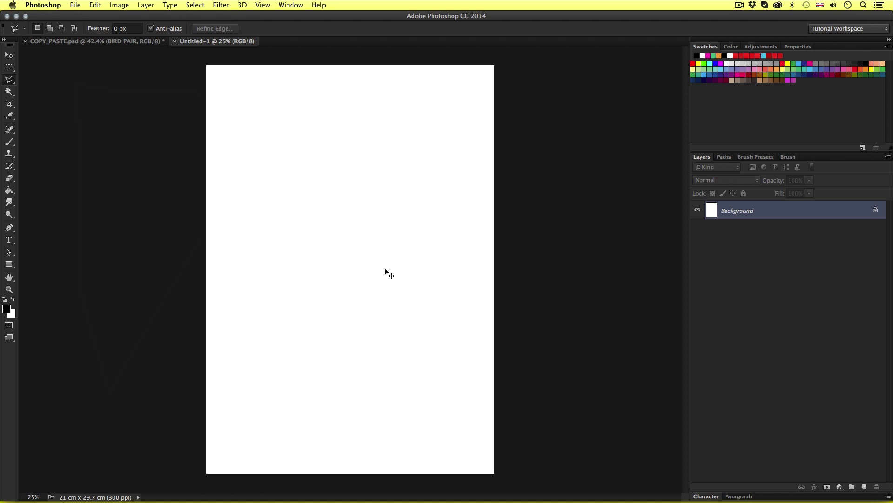
{"action": "key", "text": "super+v"}
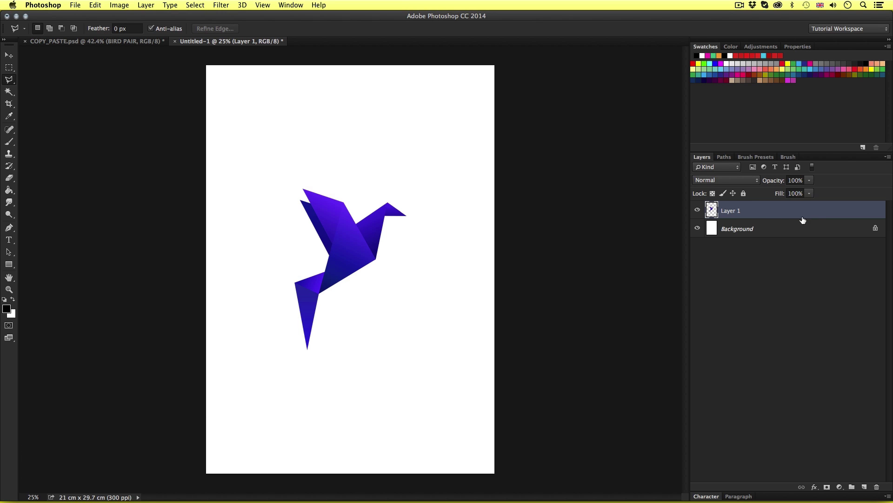
{"action": "key", "text": "v"}
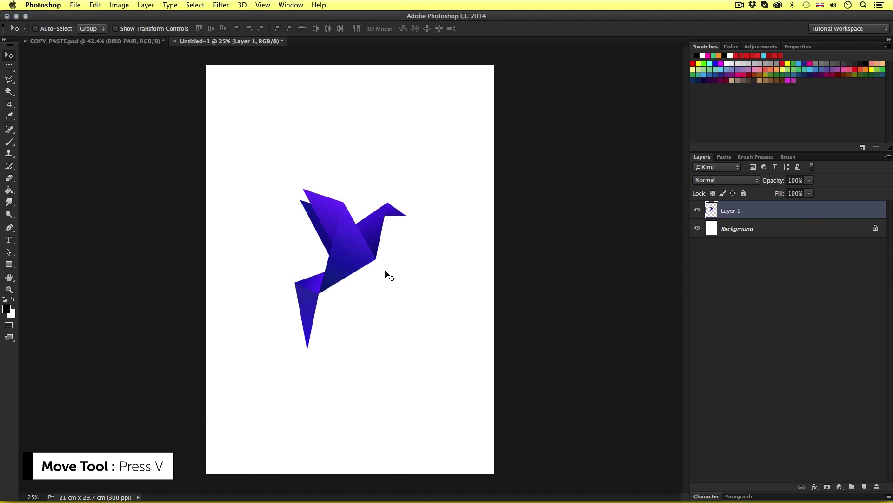
{"action": "left_click_drag", "start_coordinate": [360, 263], "coordinate": [306, 380]}
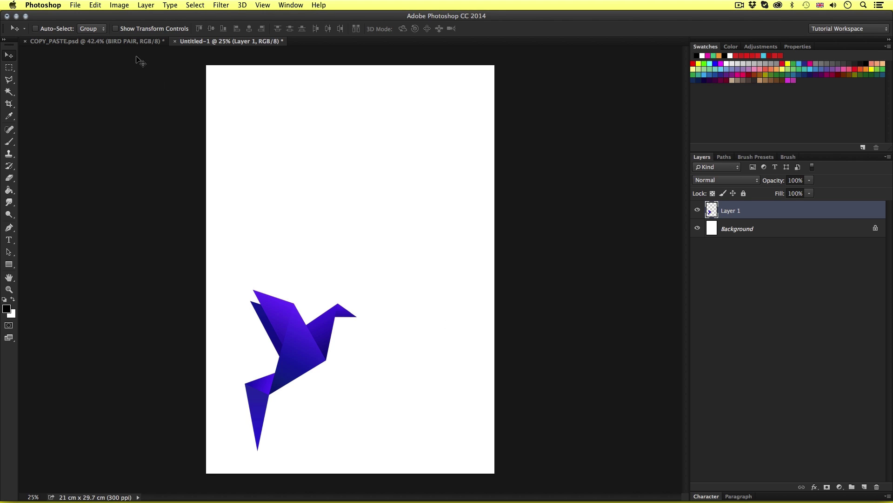
Return to COPY_PASTE.psd and clear the selection around the blue bird
{"action": "left_click", "coordinate": [121, 42]}
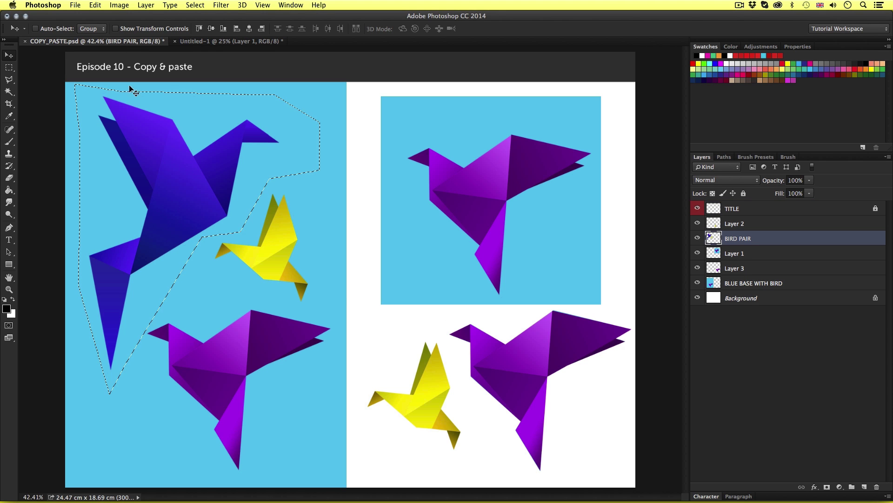
{"action": "key", "text": "super"}
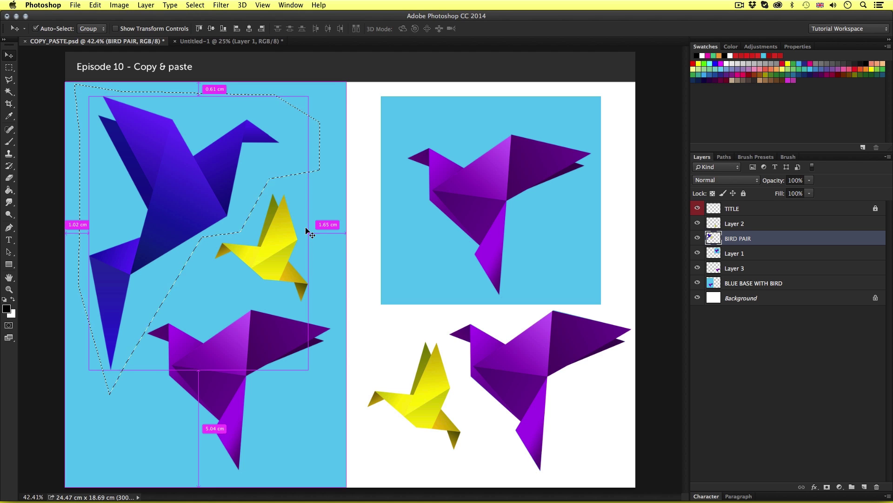
{"action": "key", "text": "super+d"}
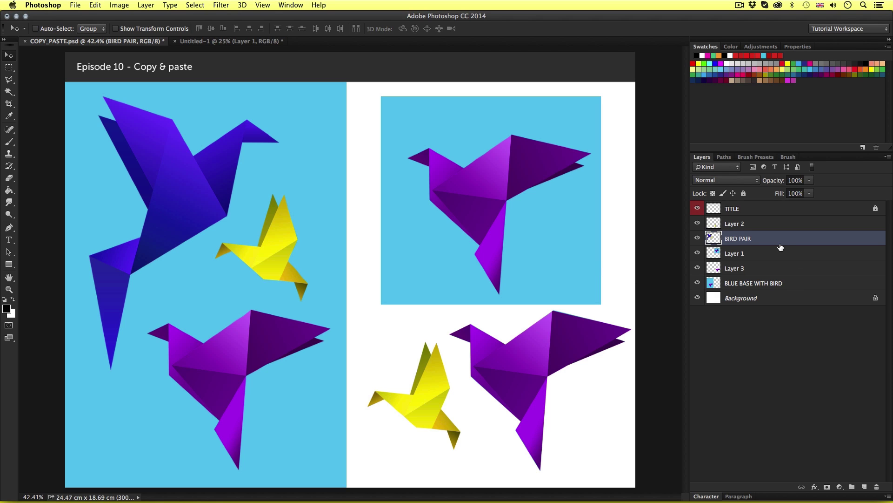
Select Layer 1, Layer 3 and Layer 2 together as individual layers, leaving BIRD PAIR out
{"action": "left_click", "coordinate": [765, 225]}
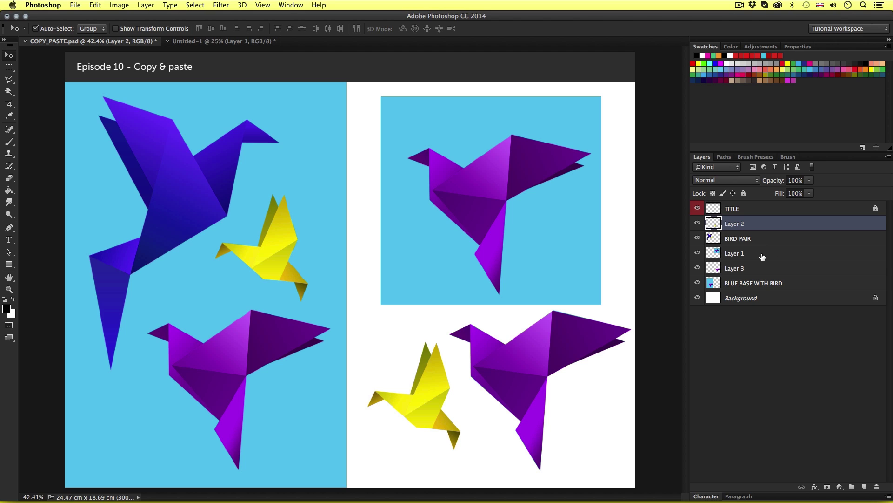
{"action": "left_click", "coordinate": [750, 268]}
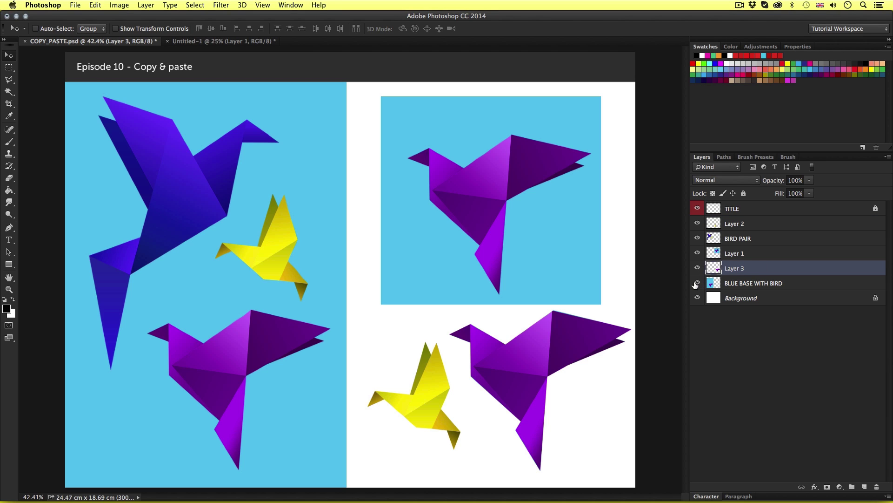
{"action": "left_click", "coordinate": [735, 254]}
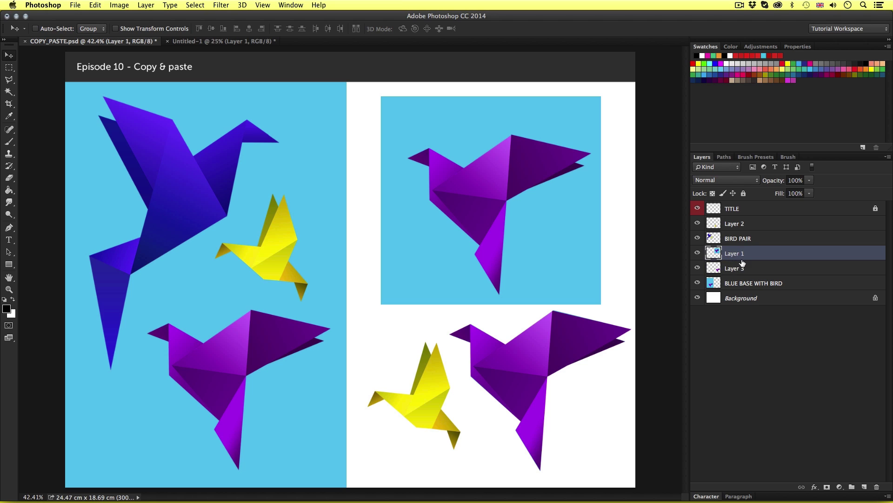
{"action": "left_click", "coordinate": [743, 270], "text": "super"}
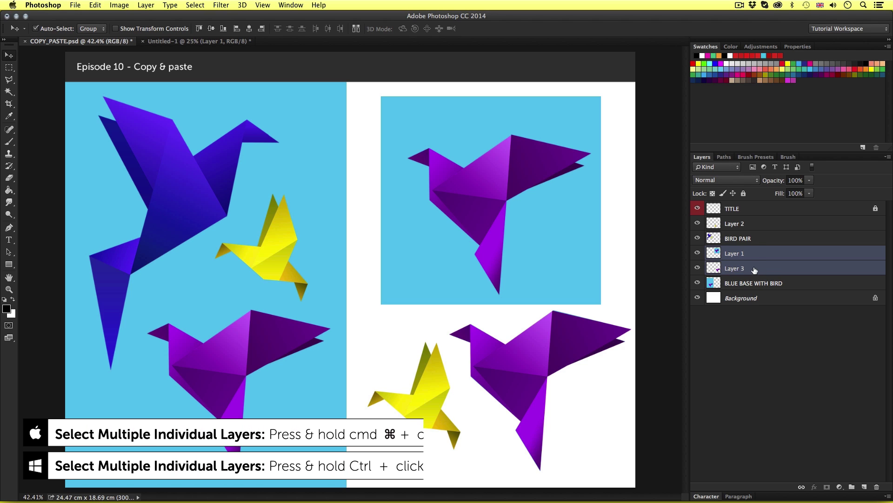
{"action": "left_click", "coordinate": [748, 224], "text": "super"}
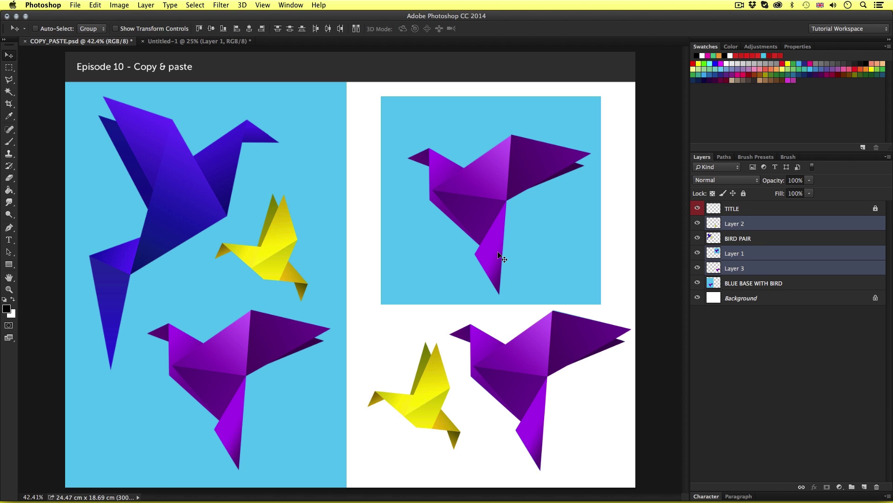
Transfer the three selected layers from COPY_PASTE.psd into Untitled-1 and position them together in the upper right of the page
{"action": "mouse_move", "coordinate": [494, 250]}
{"action": "left_mouse_down"}
{"action": "mouse_move", "coordinate": [475, 239]}
{"action": "mouse_move", "coordinate": [478, 266]}
{"action": "mouse_move", "coordinate": [483, 240]}
{"action": "mouse_move", "coordinate": [472, 266]}
{"action": "mouse_move", "coordinate": [478, 236]}
{"action": "mouse_move", "coordinate": [478, 263]}
{"action": "mouse_move", "coordinate": [495, 243]}
{"action": "mouse_move", "coordinate": [503, 263]}
{"action": "mouse_move", "coordinate": [481, 254]}
{"action": "mouse_move", "coordinate": [488, 240]}
{"action": "mouse_move", "coordinate": [490, 249]}
{"action": "left_mouse_up"}
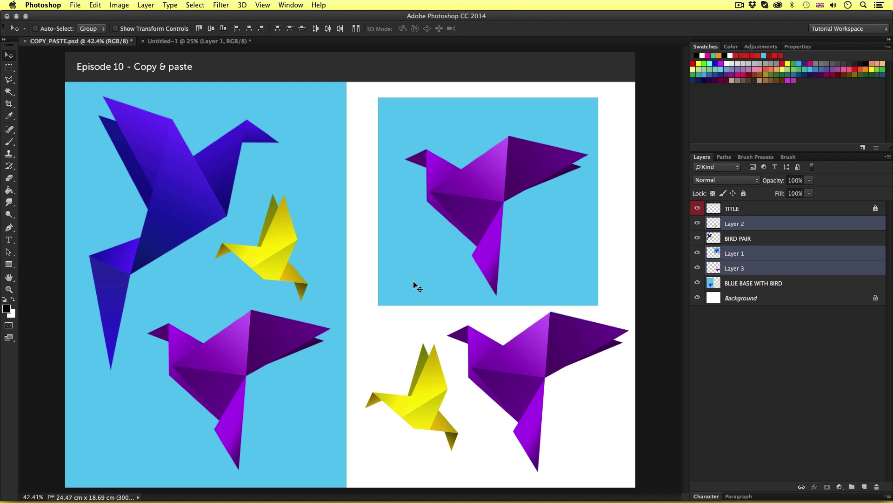
{"action": "left_click_drag", "start_coordinate": [414, 282], "coordinate": [156, 41]}
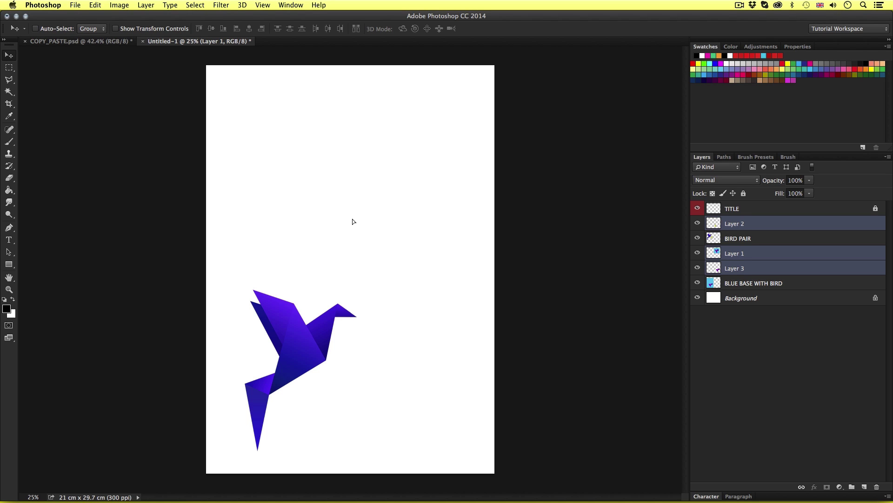
{"action": "key", "text": "super+v"}
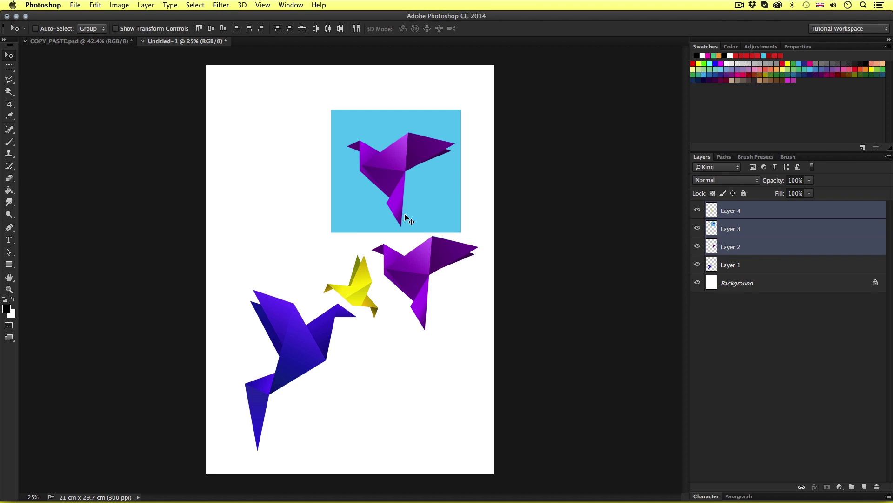
{"action": "left_click_drag", "start_coordinate": [411, 216], "coordinate": [401, 202]}
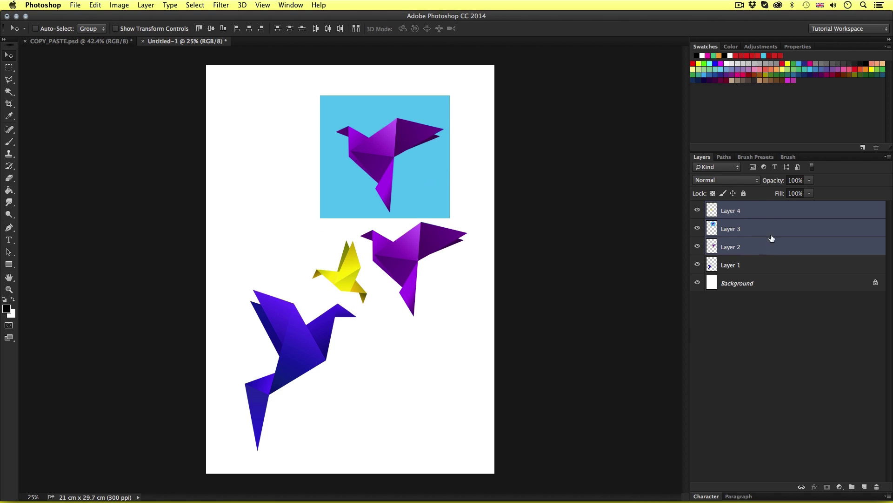
Select Layer 2 on the canvas and move the purple bird without a background down to the page's lower-right area
{"action": "right_click", "coordinate": [391, 156]}
{"action": "left_click", "coordinate": [397, 158]}
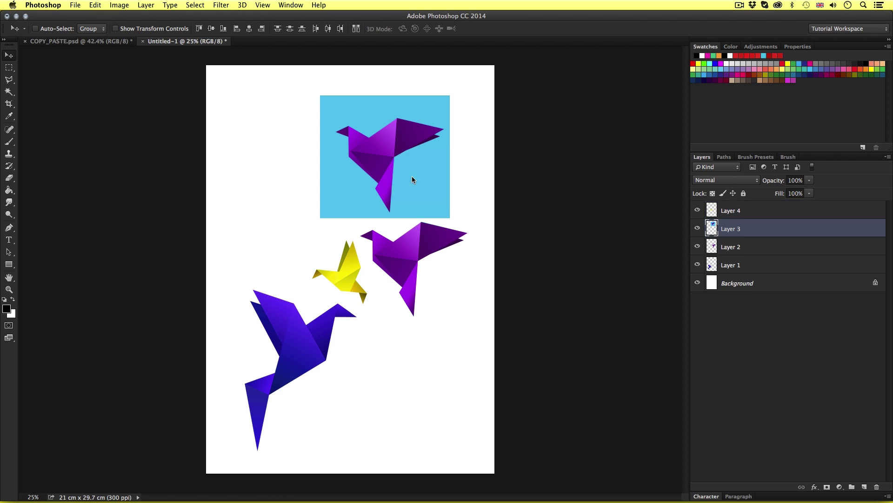
{"action": "right_click", "coordinate": [412, 241]}
{"action": "left_click", "coordinate": [417, 243]}
{"action": "left_click_drag", "start_coordinate": [405, 251], "coordinate": [387, 391]}
Select Layer 4 on the canvas and move the yellow bird right and slightly down, above the lower purple bird
{"action": "right_click", "coordinate": [350, 272]}
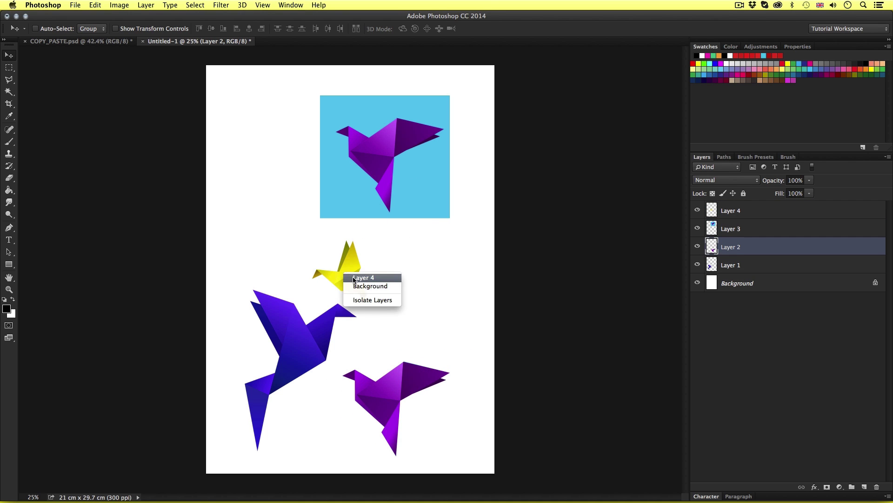
{"action": "left_click", "coordinate": [367, 278]}
{"action": "left_click_drag", "start_coordinate": [370, 281], "coordinate": [414, 300]}
Select Layer 3 on the canvas and move the light-blue square with its bird left and down to the upper centre of the page
{"action": "right_click", "coordinate": [406, 188]}
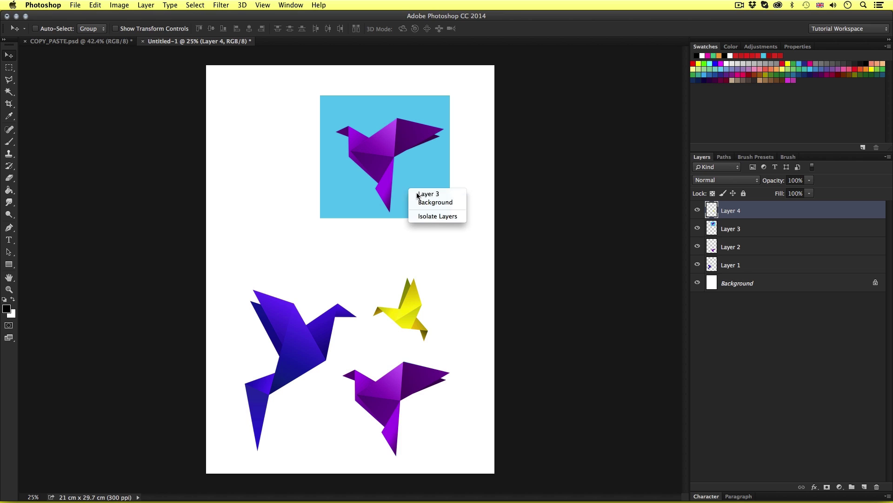
{"action": "left_click", "coordinate": [415, 194]}
{"action": "left_click_drag", "start_coordinate": [415, 195], "coordinate": [381, 191]}
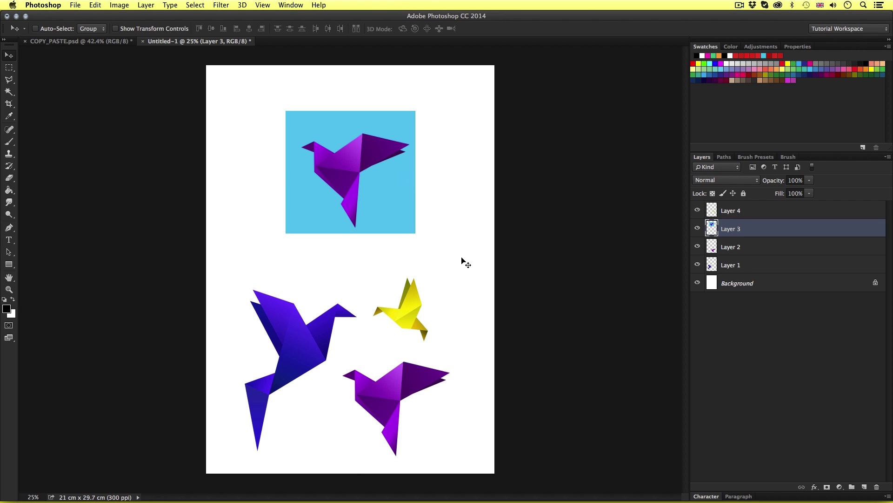
Select Layer 2 on the canvas again and shift the lower purple bird slightly right, further from the blue bird
{"action": "right_click", "coordinate": [398, 384]}
{"action": "left_click", "coordinate": [417, 382]}
{"action": "left_click_drag", "start_coordinate": [398, 389], "coordinate": [411, 389]}
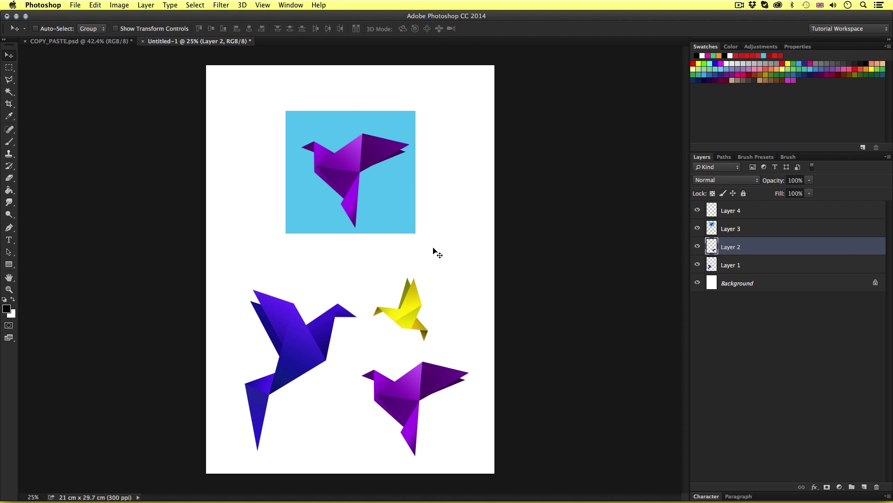